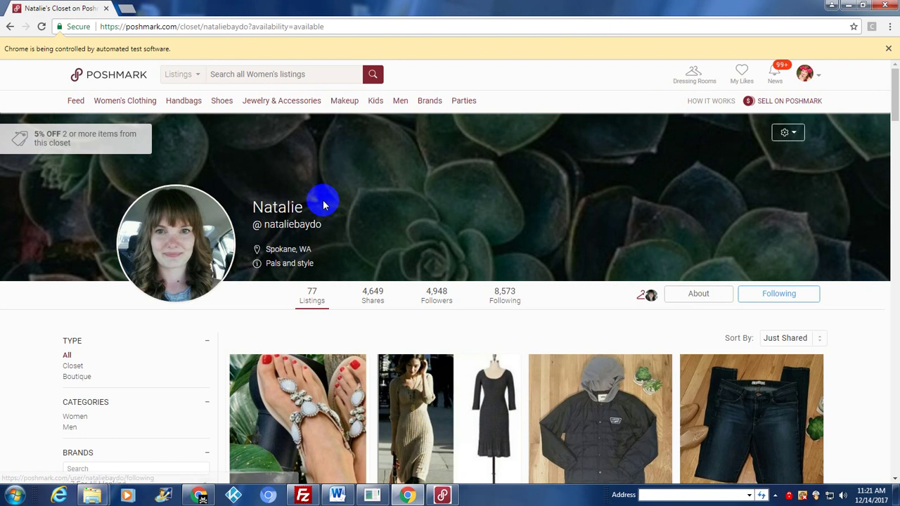
{"action": "double_click", "coordinate": [265, 222]}
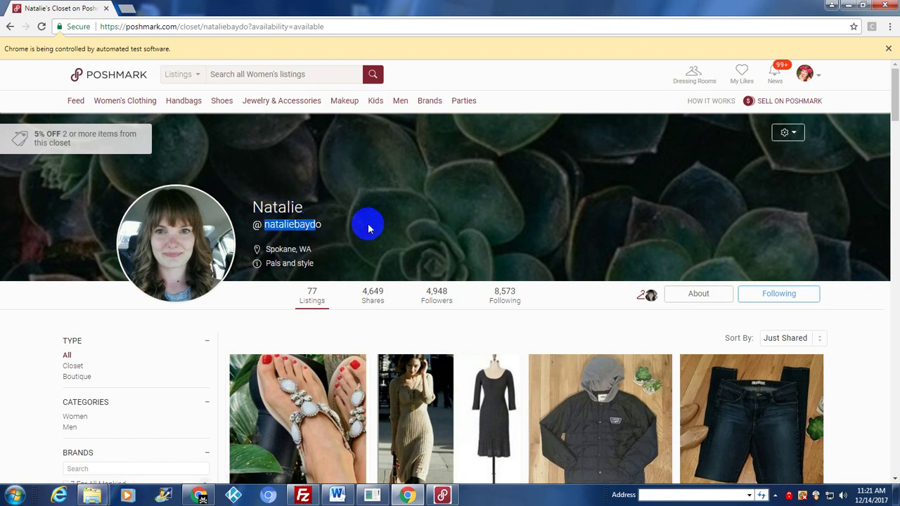
{"action": "left_click", "coordinate": [468, 235]}
{"action": "left_click", "coordinate": [443, 495]}
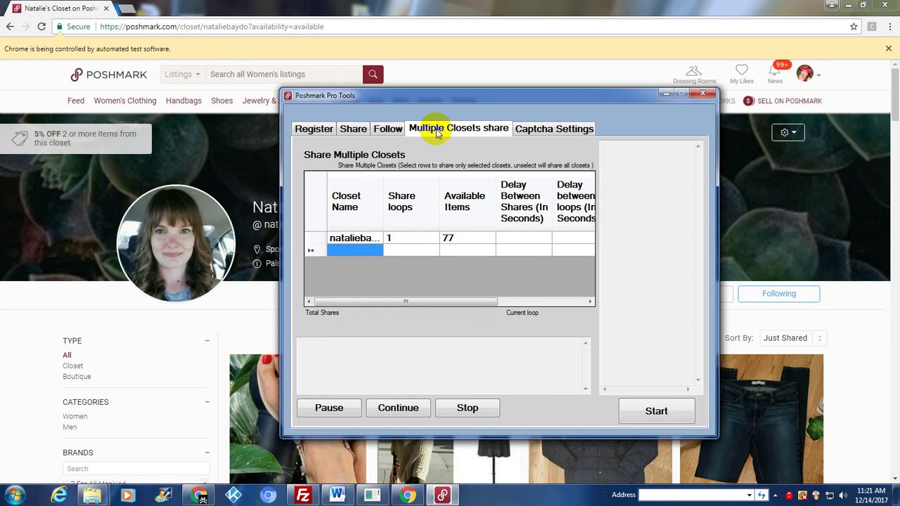
{"action": "left_click", "coordinate": [360, 255]}
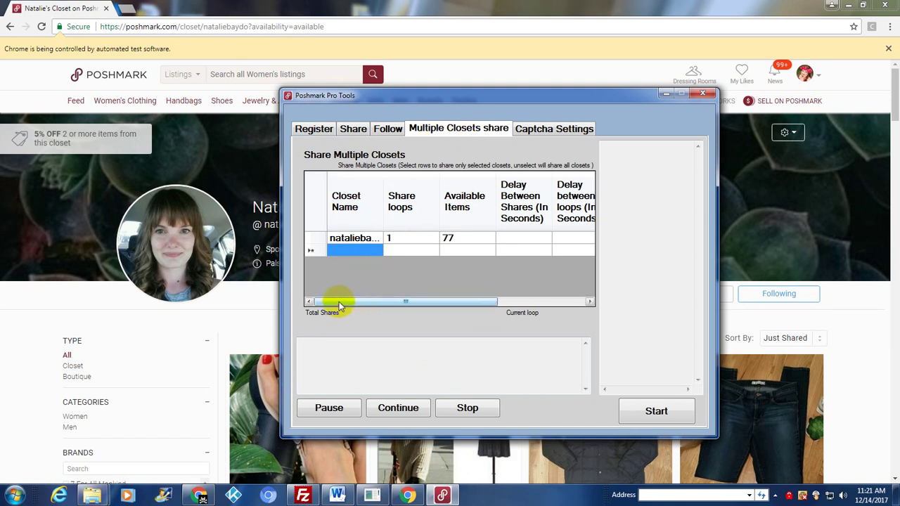
{"action": "left_click", "coordinate": [343, 239]}
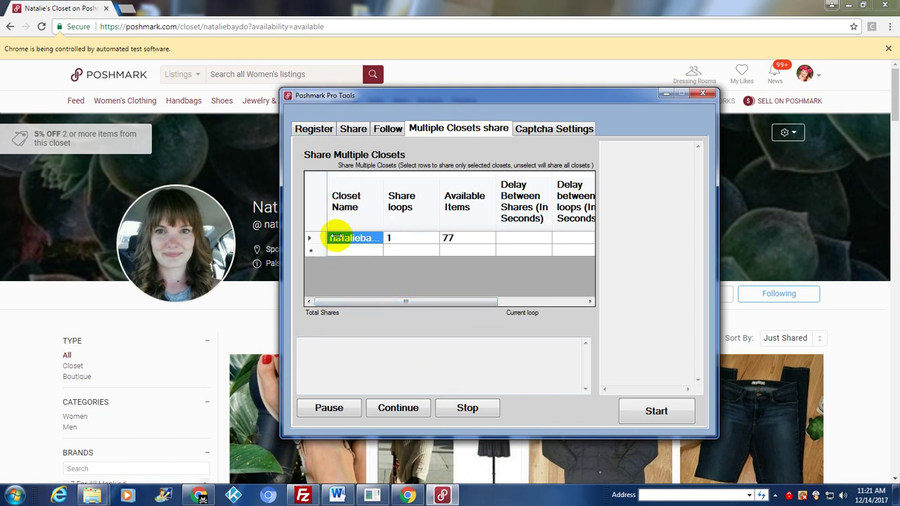
{"action": "left_click", "coordinate": [653, 9]}
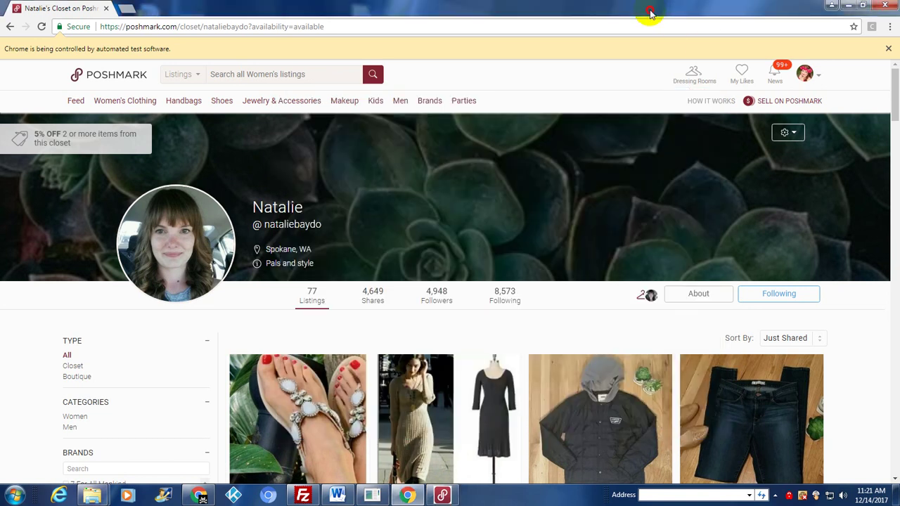
{"action": "scroll", "coordinate": [731, 295], "scroll_direction": "down", "scroll_amount": 3}
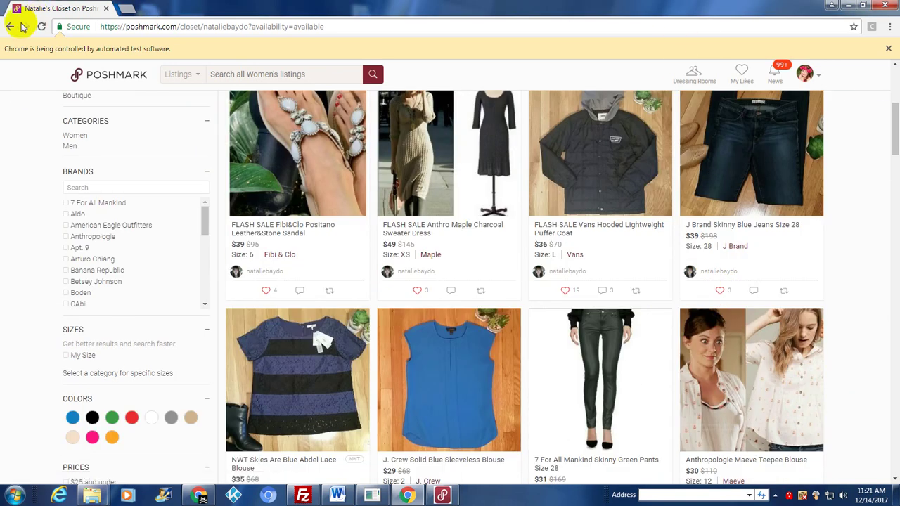
{"action": "left_click", "coordinate": [10, 26]}
{"action": "scroll", "coordinate": [438, 330], "scroll_direction": "down", "scroll_amount": 3}
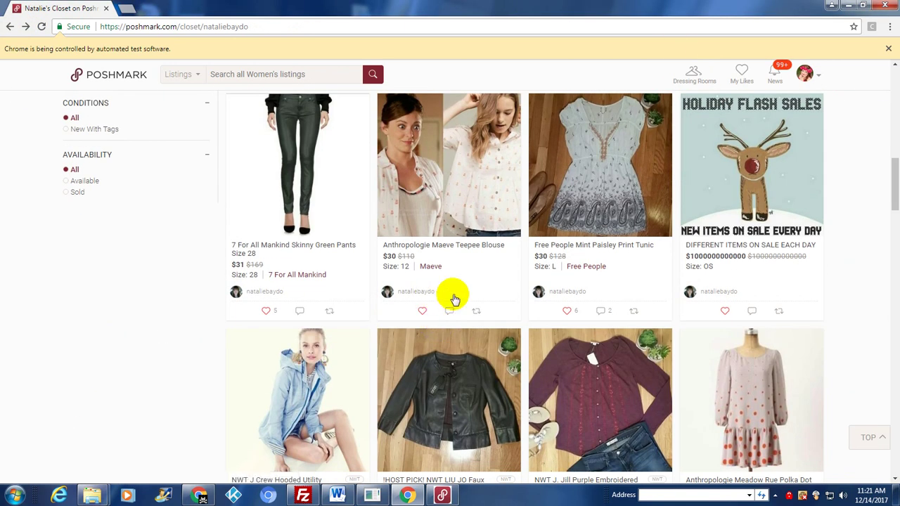
{"action": "left_click", "coordinate": [10, 26]}
{"action": "scroll", "coordinate": [419, 187], "scroll_direction": "down", "scroll_amount": 5}
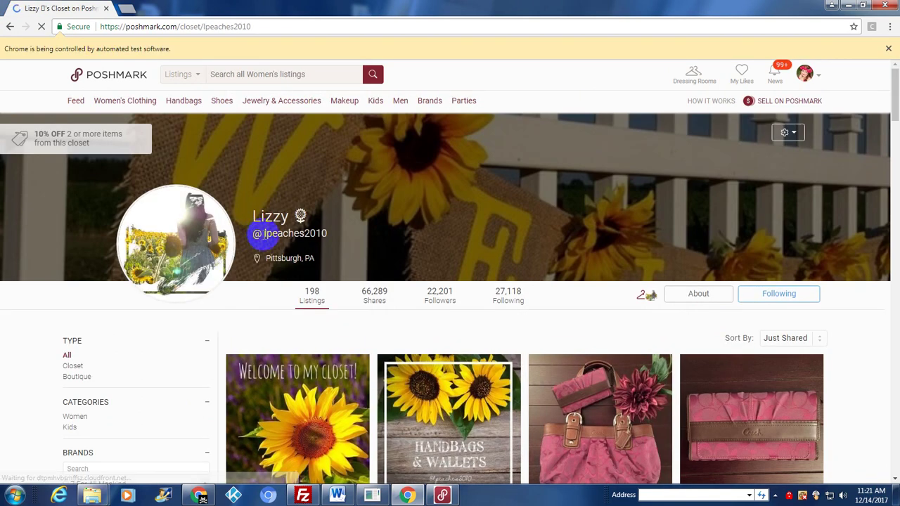
{"action": "left_click_drag", "start_coordinate": [263, 233], "coordinate": [327, 234]}
{"action": "right_click", "coordinate": [298, 234]}
{"action": "left_click", "coordinate": [343, 240]}
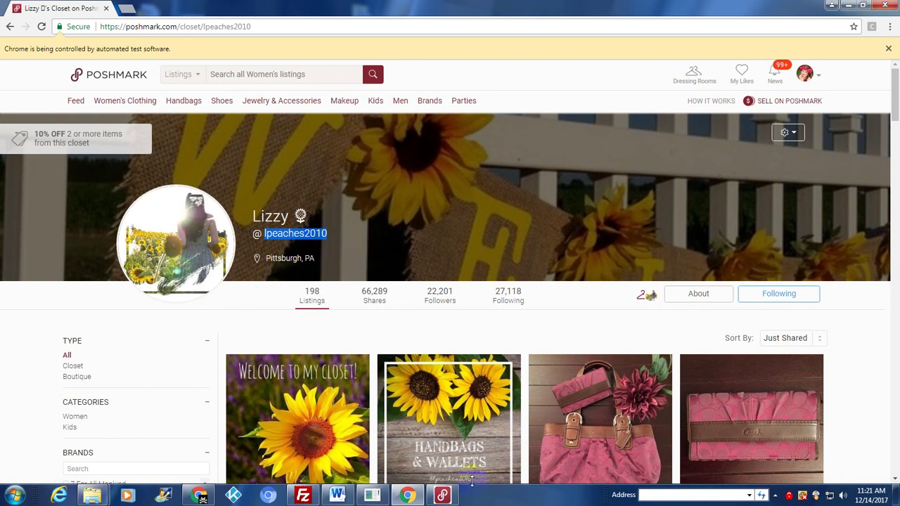
{"action": "left_click", "coordinate": [458, 494]}
{"action": "left_click", "coordinate": [350, 245]}
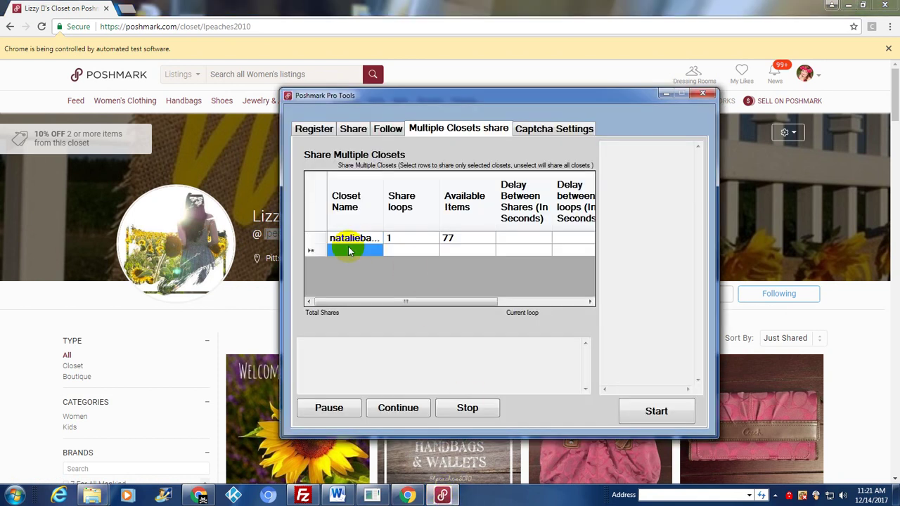
{"action": "left_click", "coordinate": [349, 249]}
{"action": "key", "text": "ctrl+v"}
{"action": "left_click", "coordinate": [354, 262]}
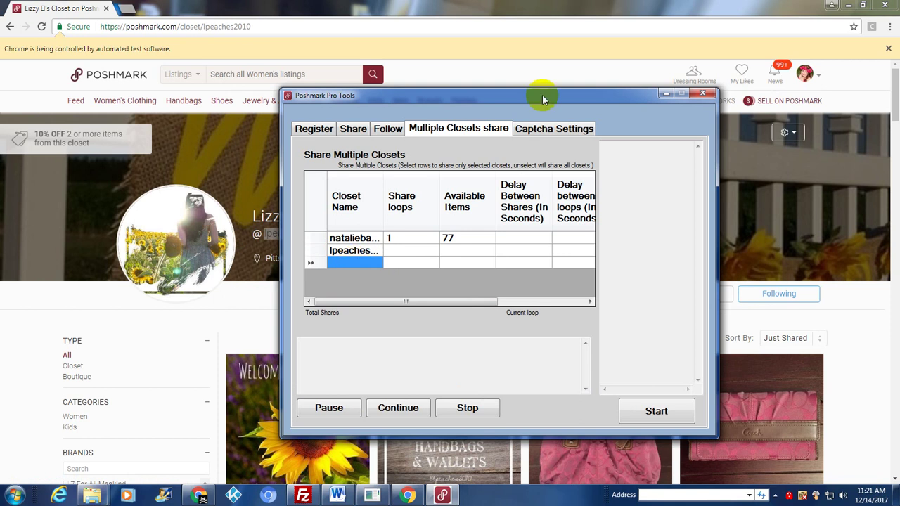
{"action": "left_click", "coordinate": [125, 6]}
{"action": "left_click", "coordinate": [11, 30]}
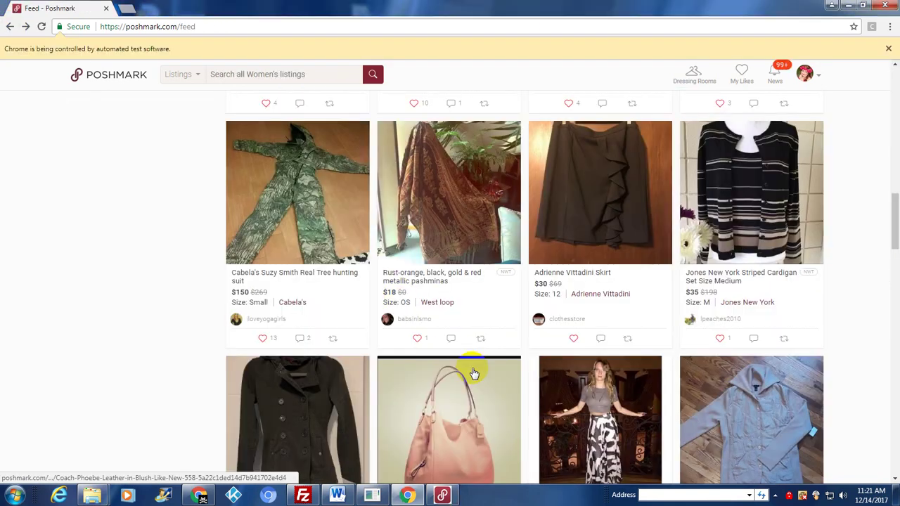
{"action": "scroll", "coordinate": [471, 368], "scroll_direction": "down", "scroll_amount": 5}
{"action": "left_click", "coordinate": [418, 338]}
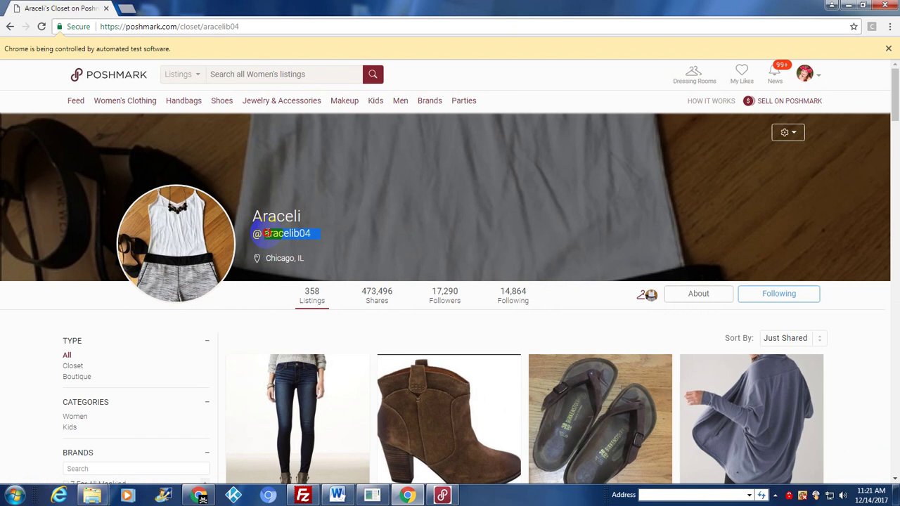
{"action": "right_click", "coordinate": [275, 236]}
{"action": "left_click", "coordinate": [310, 242]}
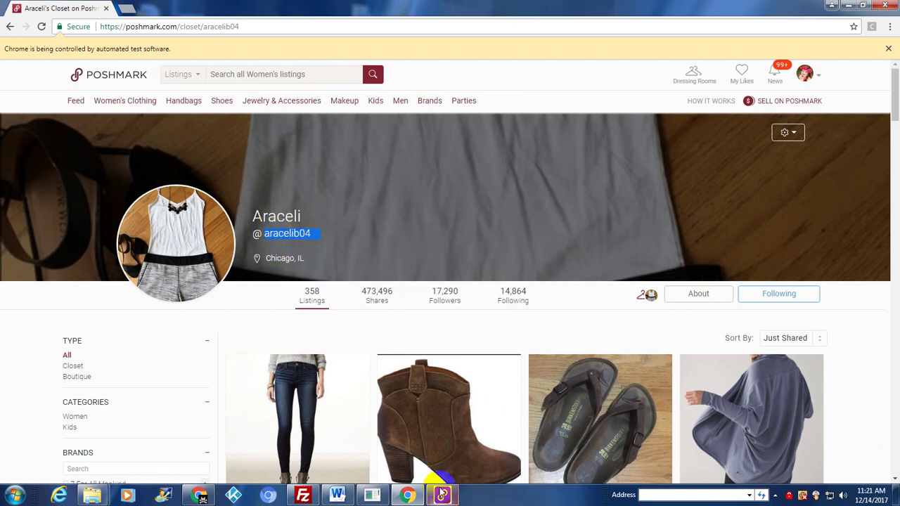
{"action": "left_click", "coordinate": [442, 496]}
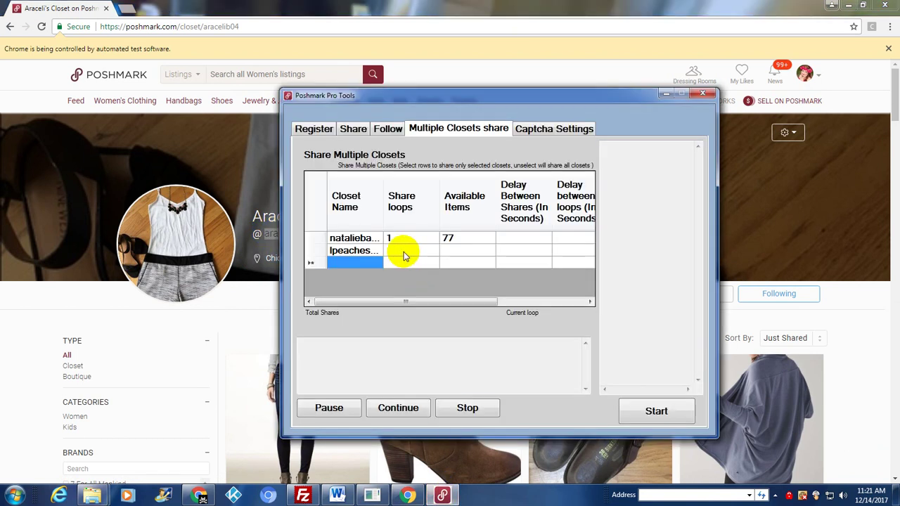
{"action": "left_click", "coordinate": [367, 264]}
{"action": "key", "text": "ctrl+v"}
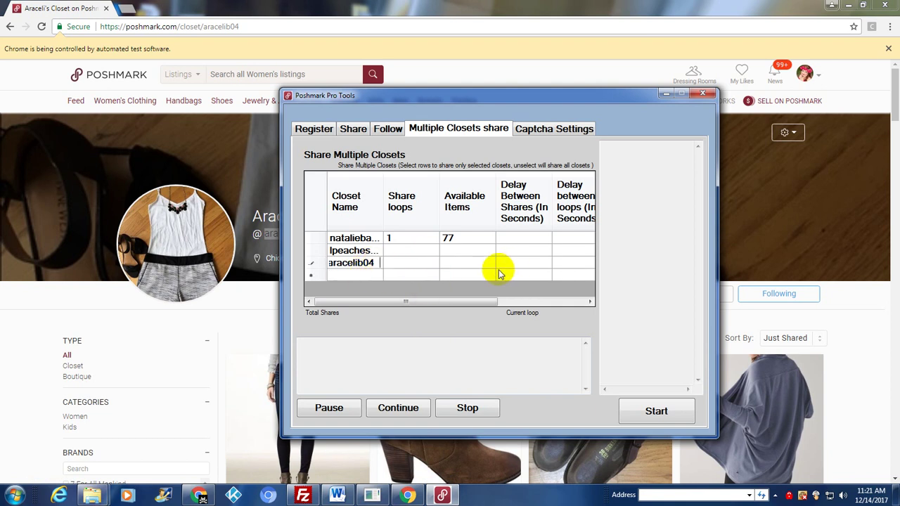
{"action": "left_click", "coordinate": [353, 253]}
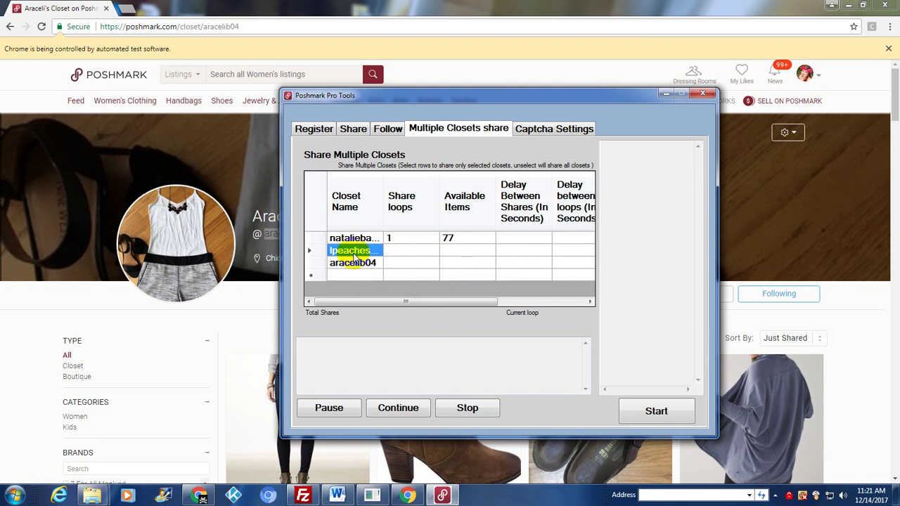
{"action": "double_click", "coordinate": [357, 251]}
{"action": "right_click", "coordinate": [371, 251]}
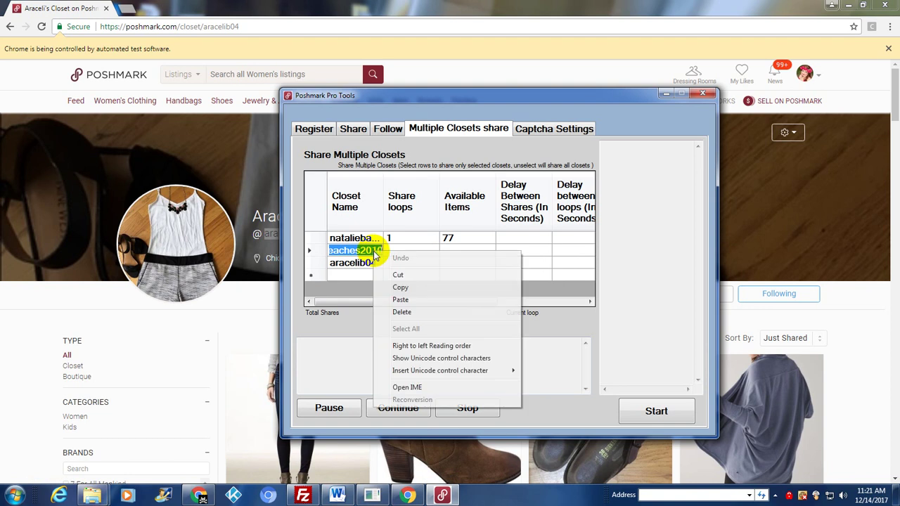
{"action": "left_click", "coordinate": [400, 284]}
{"action": "left_click", "coordinate": [271, 26]}
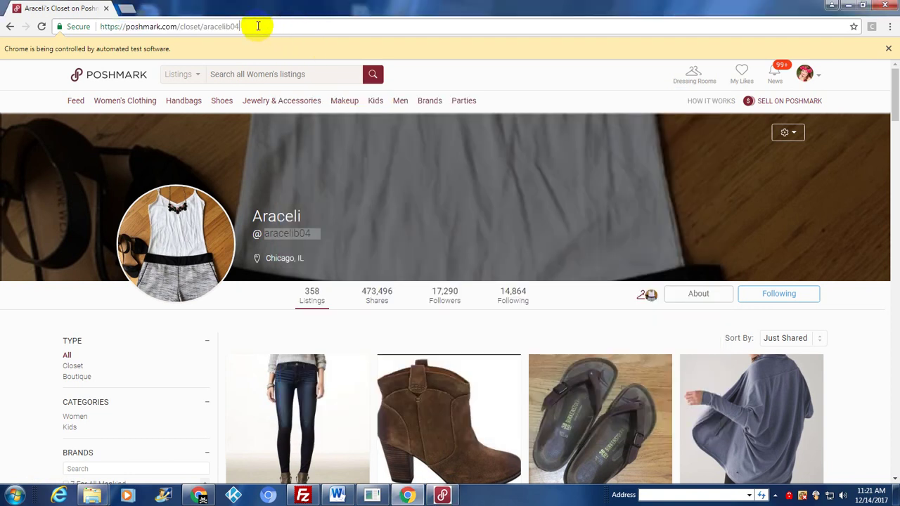
{"action": "left_click_drag", "start_coordinate": [251, 26], "coordinate": [206, 27]}
{"action": "key", "text": "ctrl+v"}
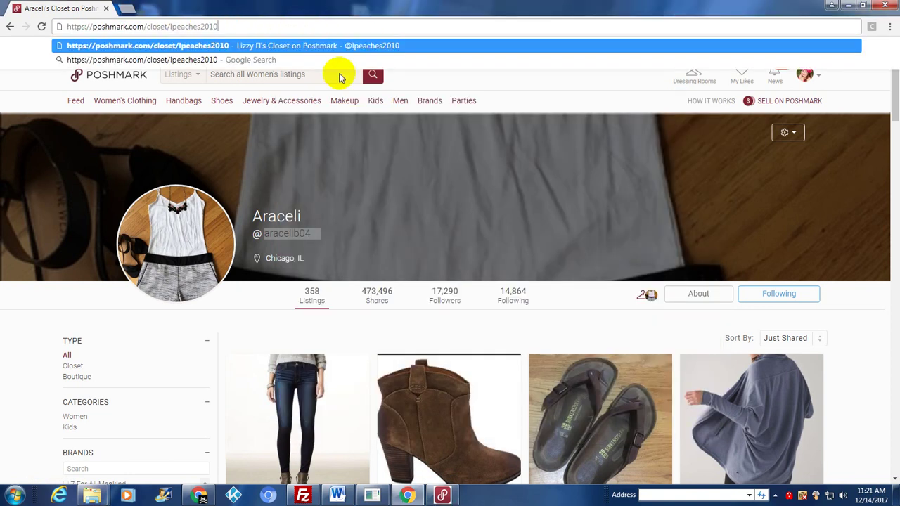
{"action": "key", "text": "Return"}
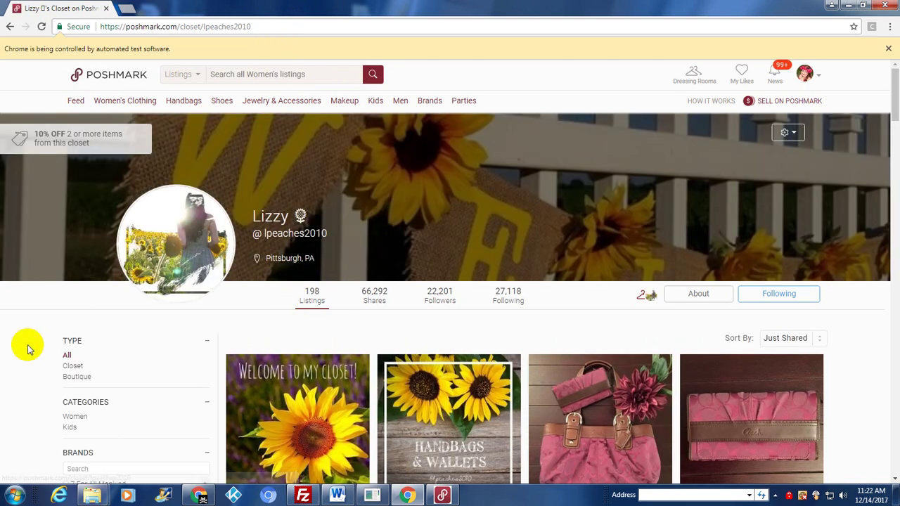
{"action": "left_click", "coordinate": [442, 495]}
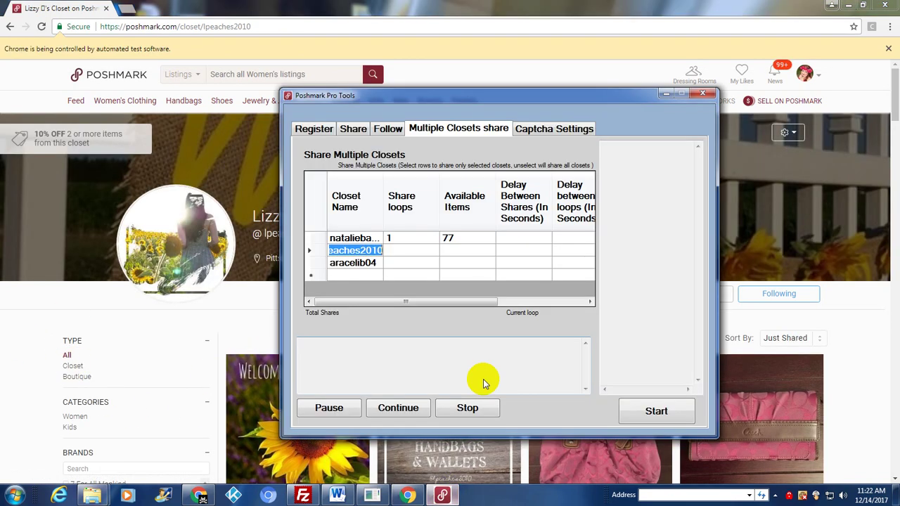
{"action": "left_click", "coordinate": [424, 254]}
{"action": "type", "text": "1"}
{"action": "left_click", "coordinate": [457, 251]}
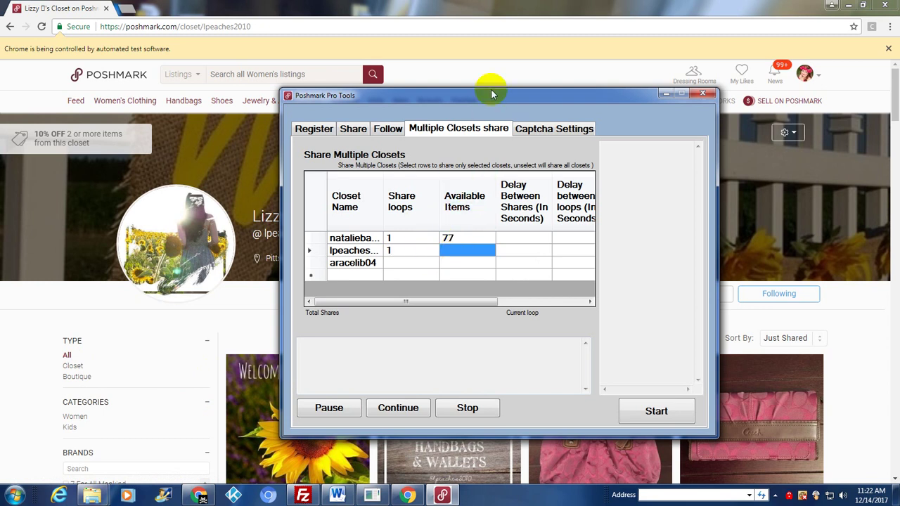
{"action": "left_click_drag", "start_coordinate": [488, 90], "coordinate": [585, 82]}
{"action": "type", "text": "1"}
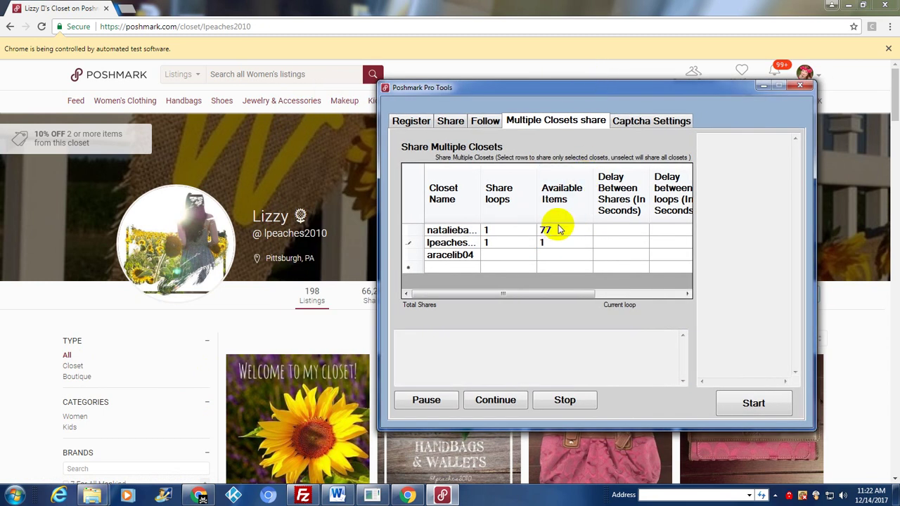
{"action": "type", "text": "98"}
{"action": "left_click", "coordinate": [502, 254]}
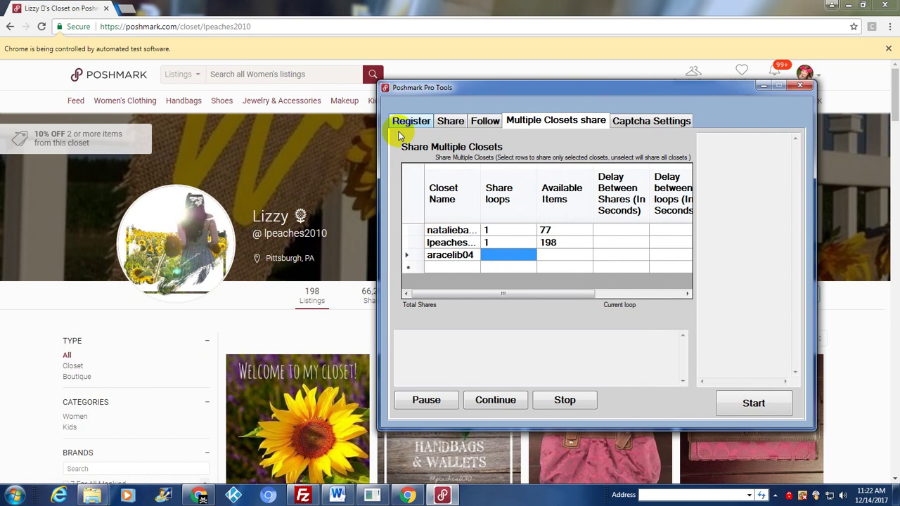
{"action": "left_click", "coordinate": [348, 15]}
{"action": "left_click", "coordinate": [10, 26]}
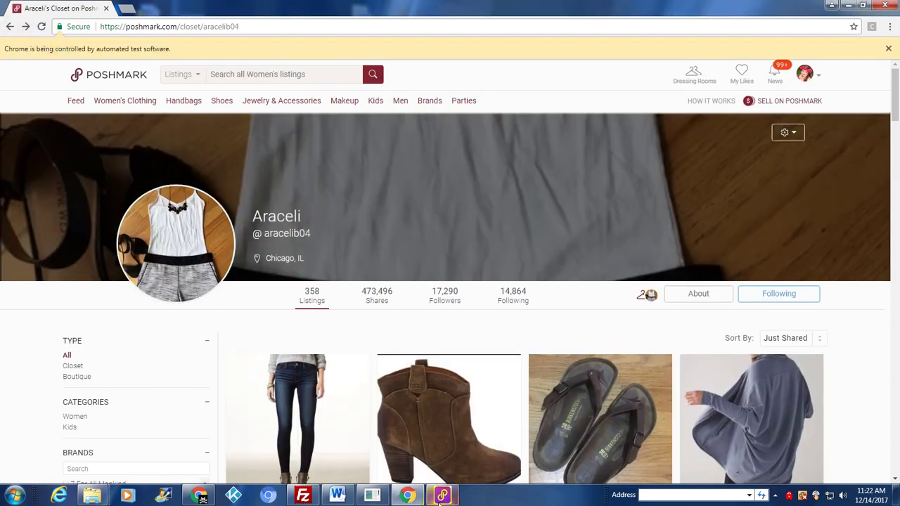
{"action": "left_click", "coordinate": [442, 495]}
{"action": "left_click", "coordinate": [561, 256]}
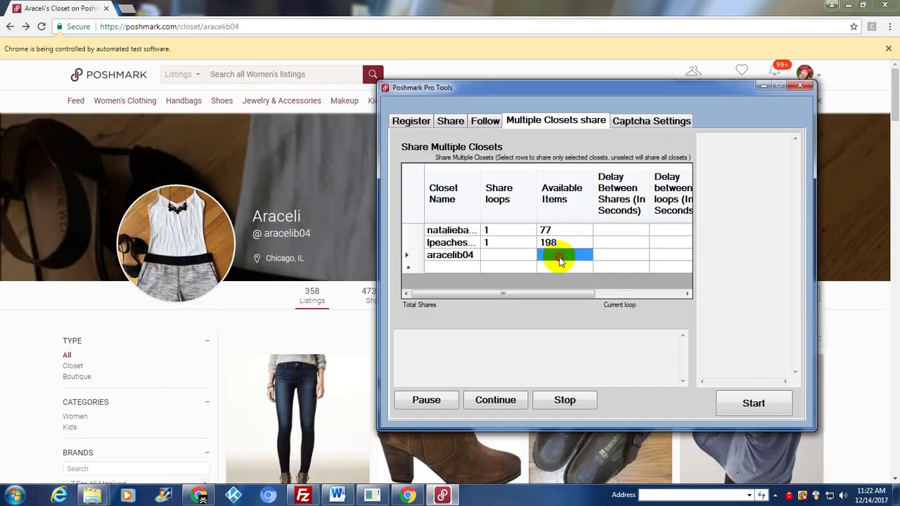
{"action": "left_click", "coordinate": [509, 257]}
{"action": "type", "text": "1"}
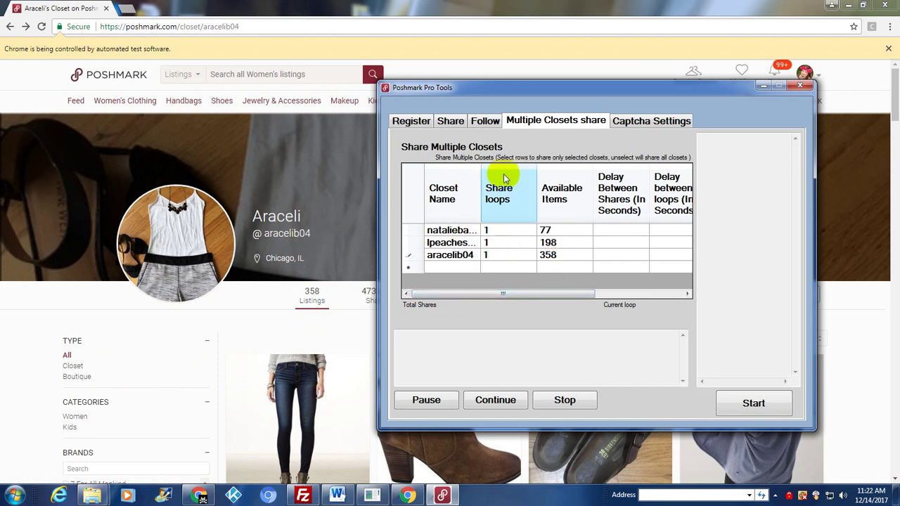
{"action": "left_click", "coordinate": [492, 230]}
{"action": "type", "text": "2"}
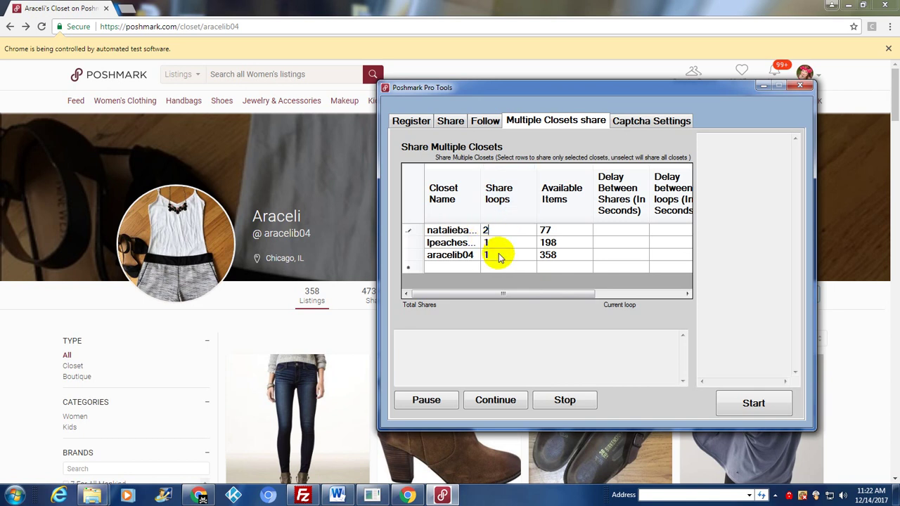
{"action": "left_click", "coordinate": [502, 245]}
{"action": "type", "text": "5"}
{"action": "left_click", "coordinate": [497, 258]}
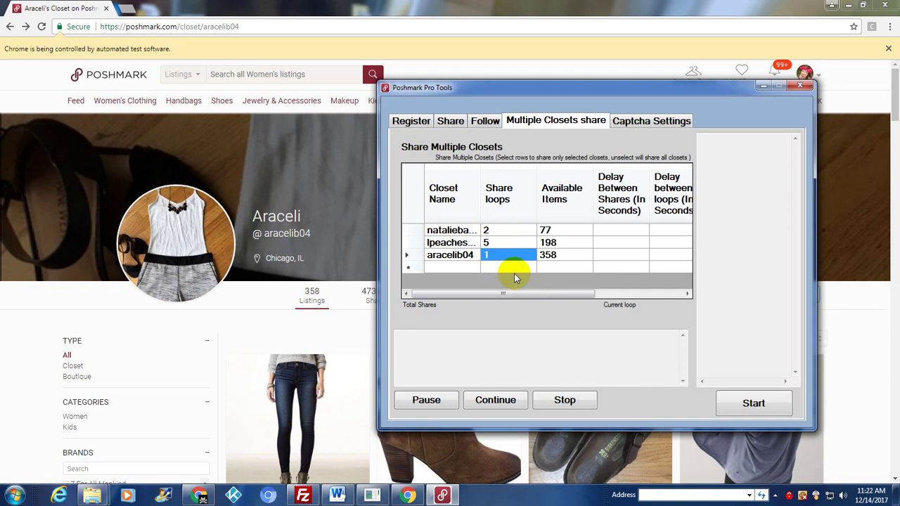
{"action": "type", "text": "8"}
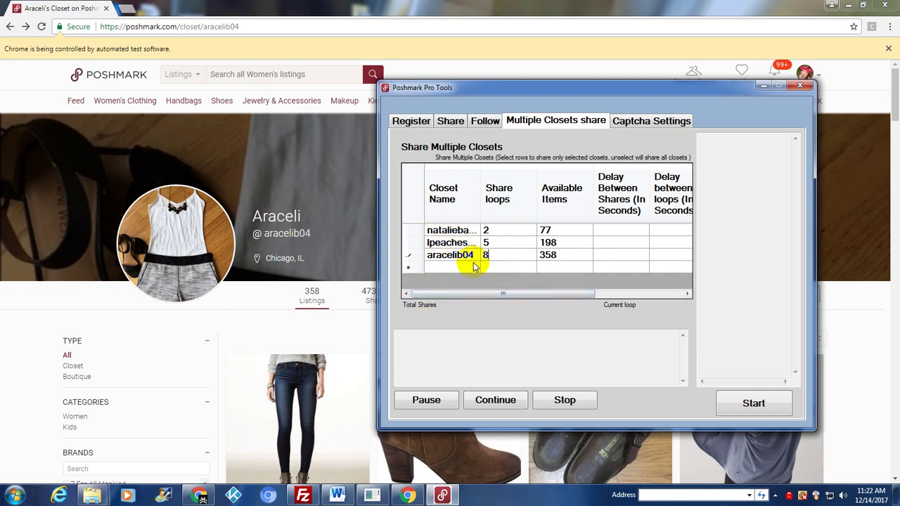
- Add test rows named 1, 2, 3, 4 and 5 in Closet Name
{"action": "type", "text": "1"}
{"action": "key", "text": "Return"}
{"action": "type", "text": "2"}
{"action": "key", "text": "Return"}
{"action": "type", "text": "3"}
{"action": "key", "text": "Return"}
{"action": "type", "text": "4"}
{"action": "key", "text": "Return"}
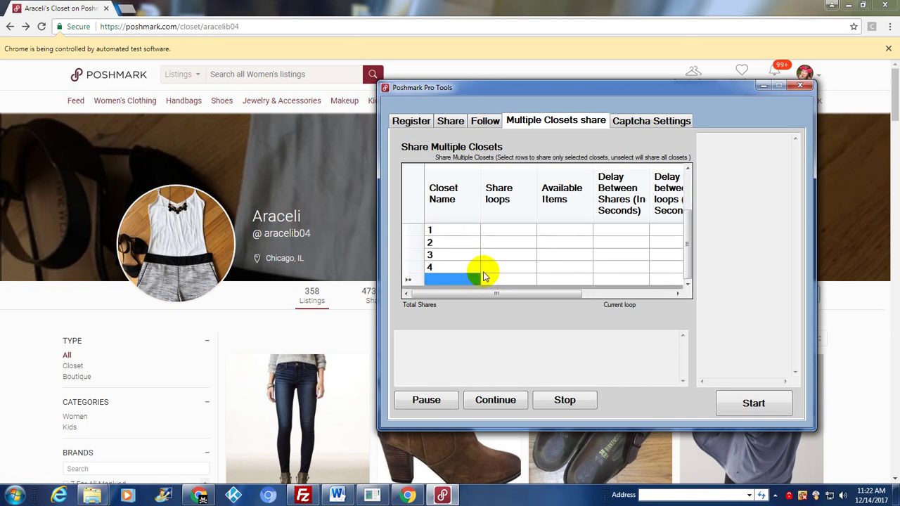
{"action": "type", "text": "5"}
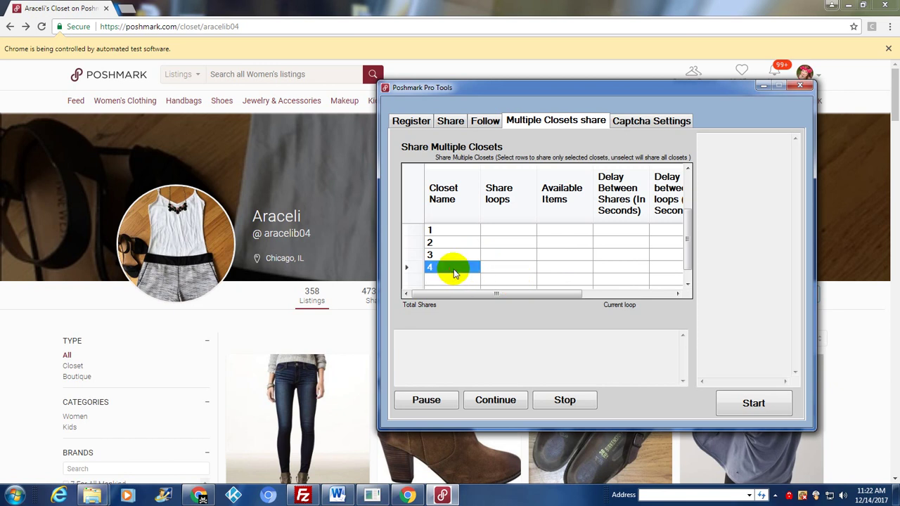
- Delete and clear the test rows, leaving only the three closets
{"action": "left_click", "coordinate": [447, 264]}
{"action": "left_click", "coordinate": [450, 255]}
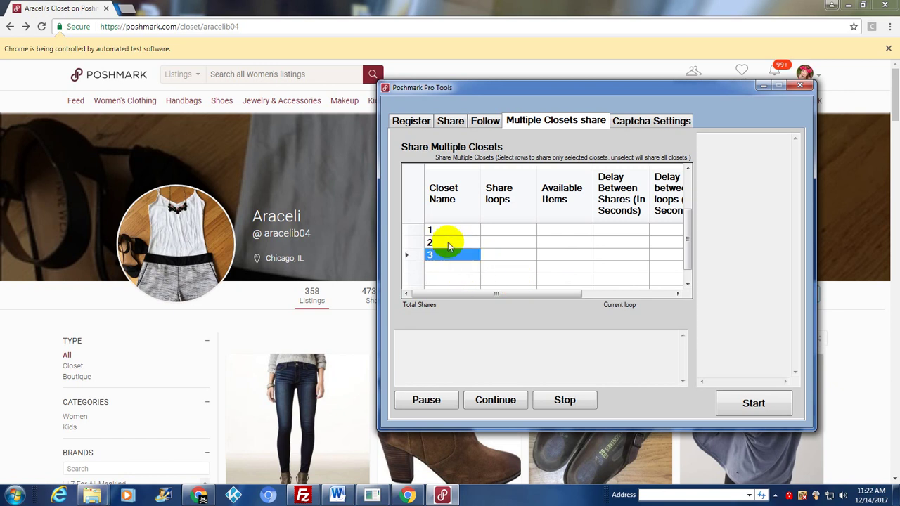
{"action": "key", "text": "Delete"}
{"action": "left_click", "coordinate": [449, 243]}
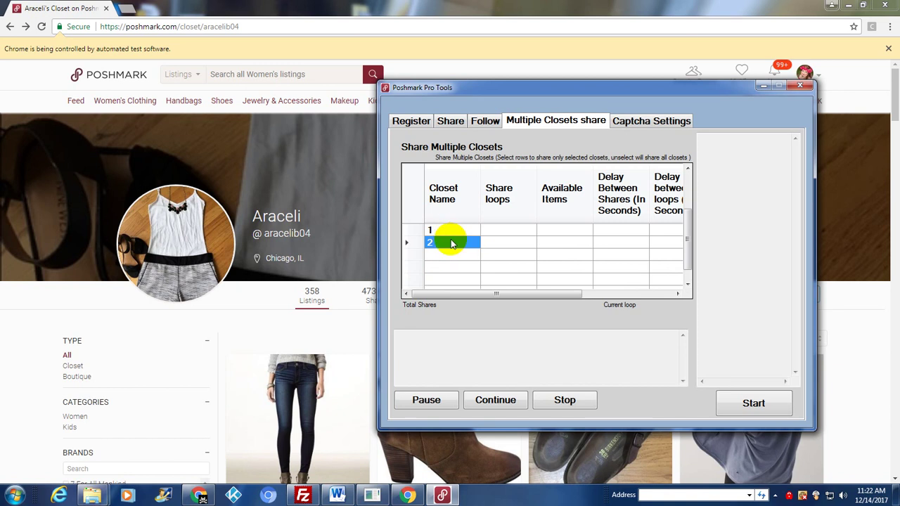
{"action": "key", "text": "BackSpace"}
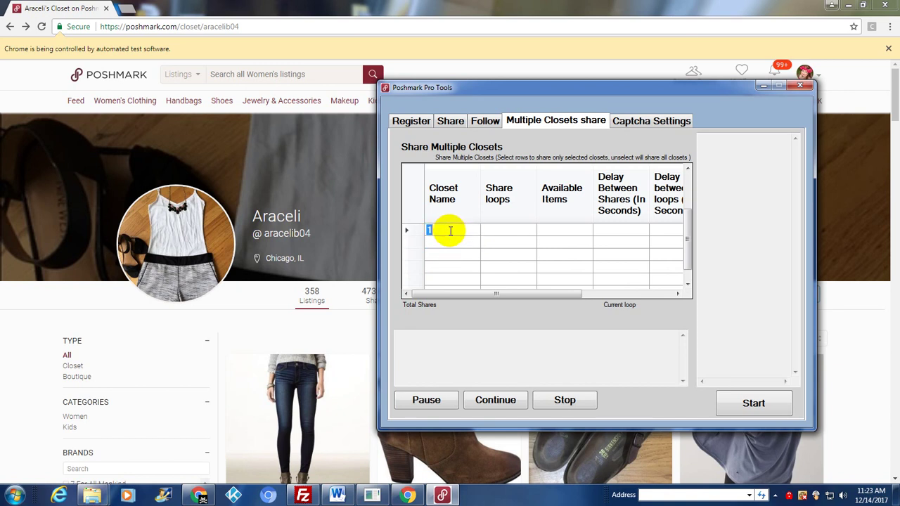
{"action": "key", "text": "BackSpace"}
- Enter Delay Between Shares of 2, 4 and 3 seconds for the three closets
{"action": "mouse_move", "coordinate": [528, 295]}
{"action": "left_mouse_down"}
{"action": "mouse_move", "coordinate": [543, 294]}
{"action": "mouse_move", "coordinate": [508, 287]}
{"action": "left_mouse_up"}
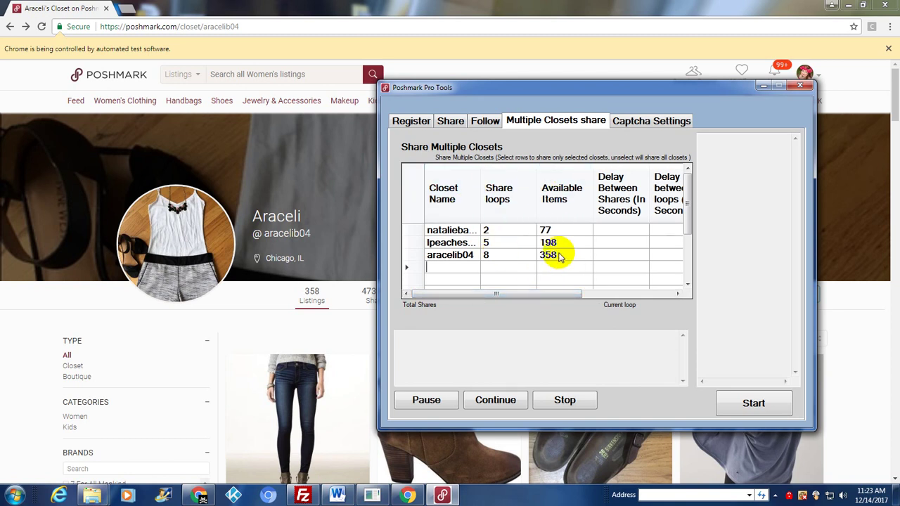
{"action": "left_click_drag", "start_coordinate": [546, 293], "coordinate": [568, 293]}
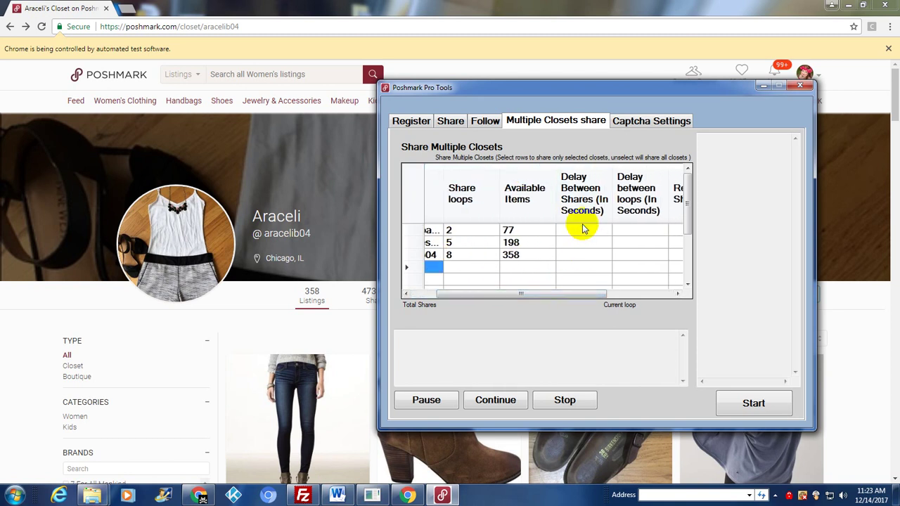
{"action": "left_click", "coordinate": [583, 232]}
{"action": "type", "text": "2"}
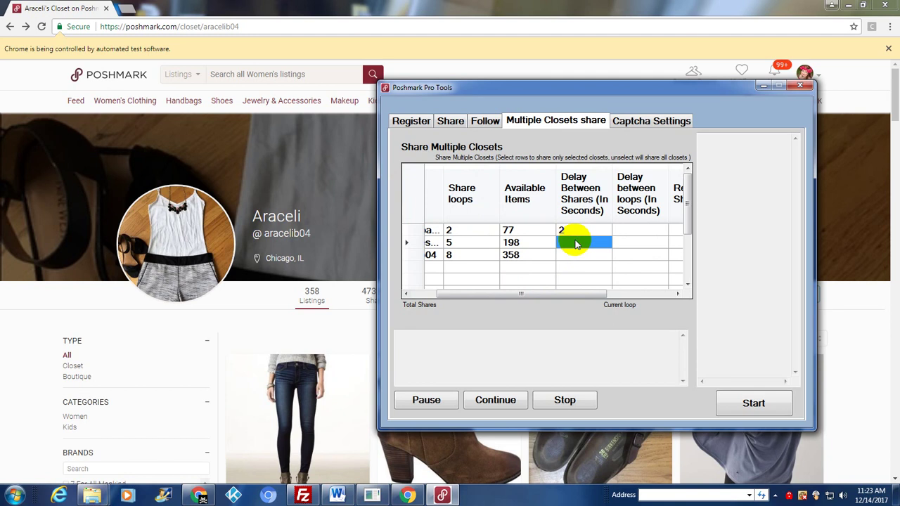
{"action": "type", "text": "4"}
{"action": "left_click", "coordinate": [572, 255]}
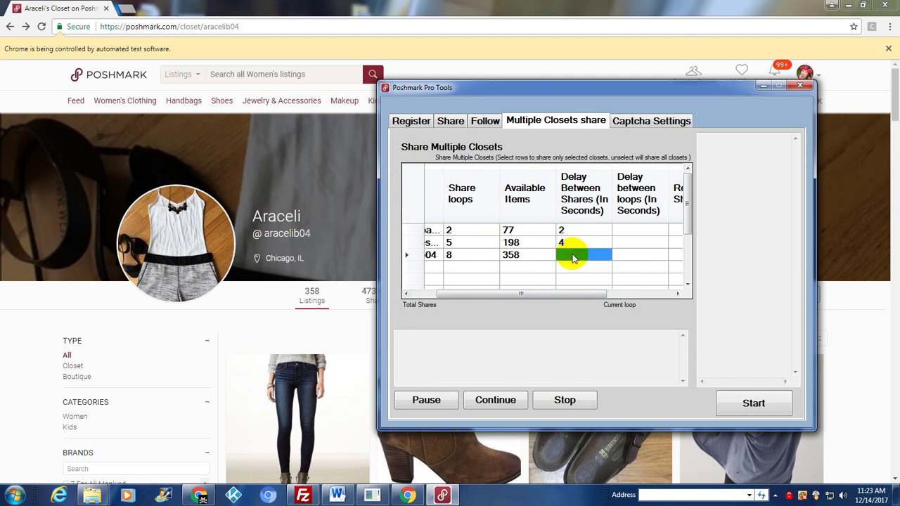
{"action": "type", "text": "3"}
{"action": "left_click", "coordinate": [625, 230]}
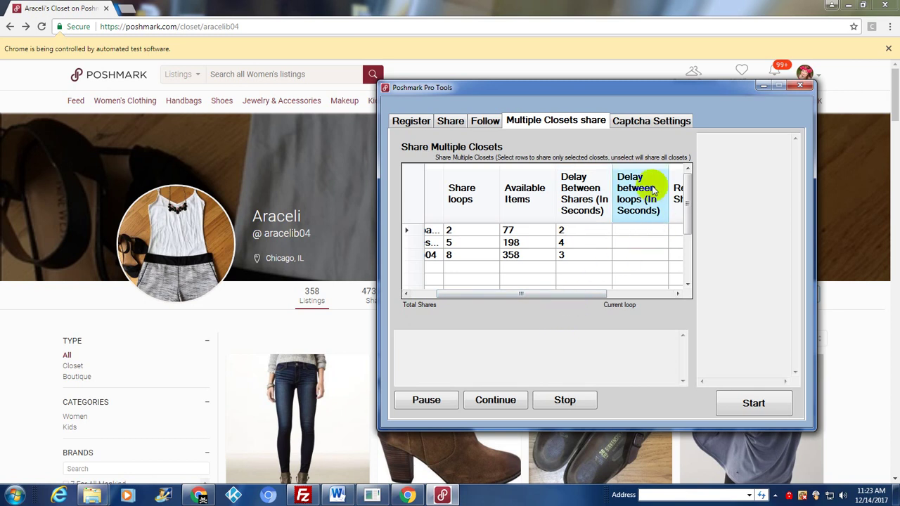
- Enter Delay between loops of 30, 40 and 20 seconds
{"action": "type", "text": "30"}
{"action": "left_click_drag", "start_coordinate": [579, 294], "coordinate": [645, 300]}
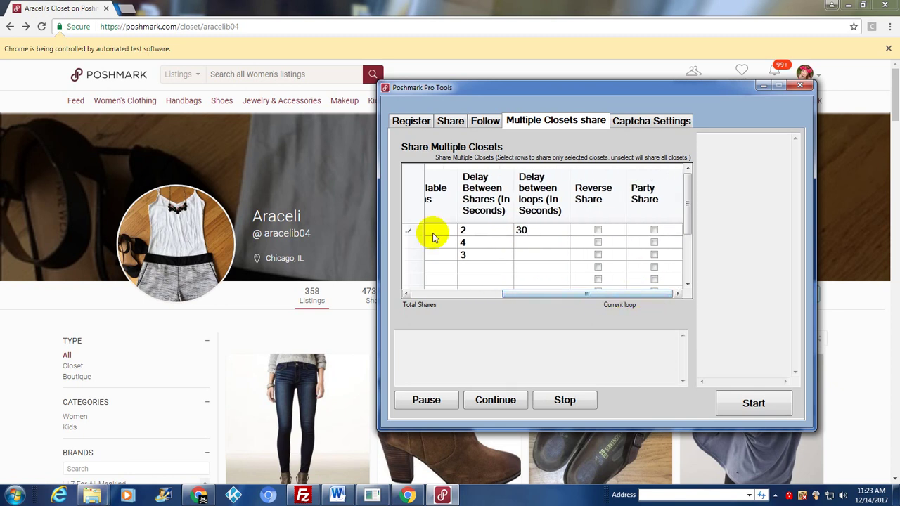
{"action": "left_click", "coordinate": [540, 245]}
{"action": "type", "text": "4"}
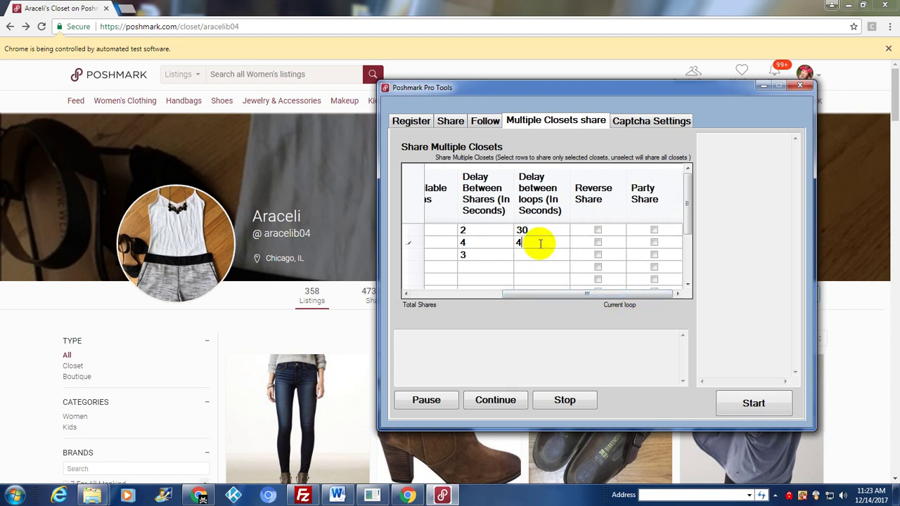
{"action": "type", "text": "0"}
{"action": "left_click", "coordinate": [522, 256]}
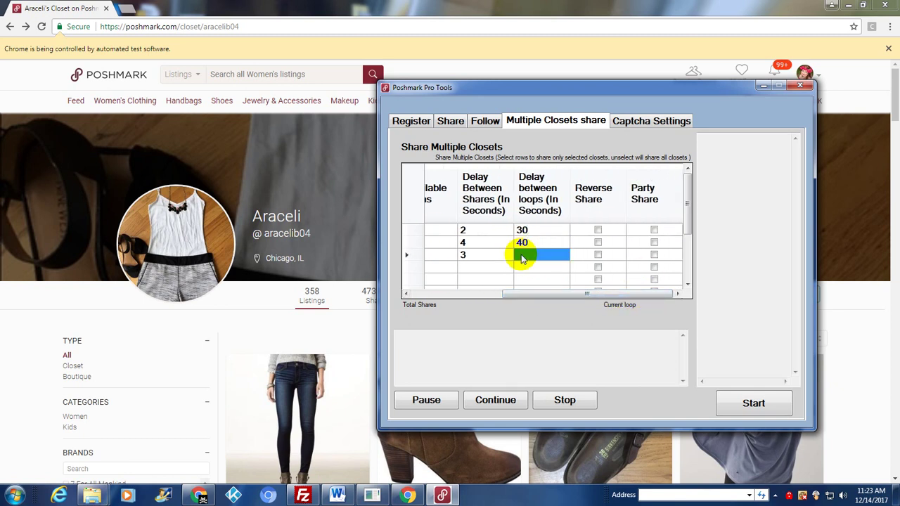
{"action": "left_click", "coordinate": [522, 256]}
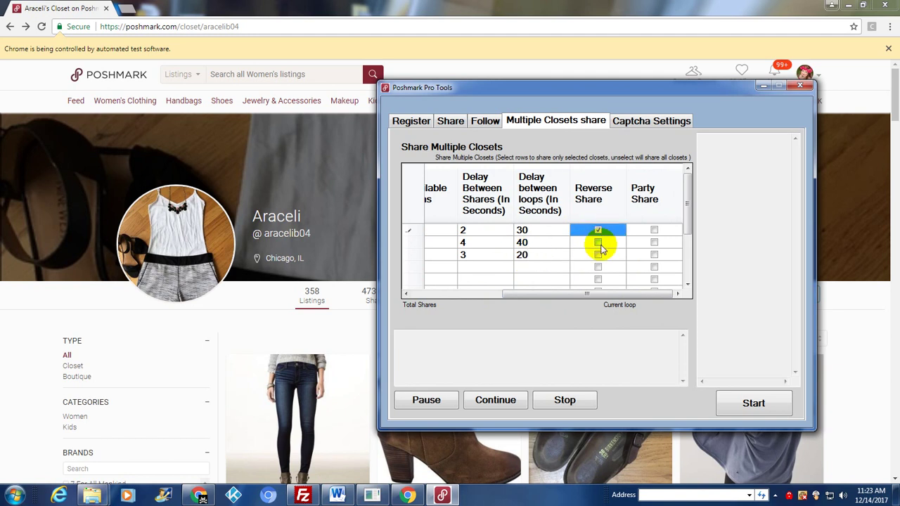
- Toggle the Reverse Share checkboxes so reverse sharing stays off
{"action": "left_click", "coordinate": [598, 242]}
{"action": "left_click", "coordinate": [598, 242]}
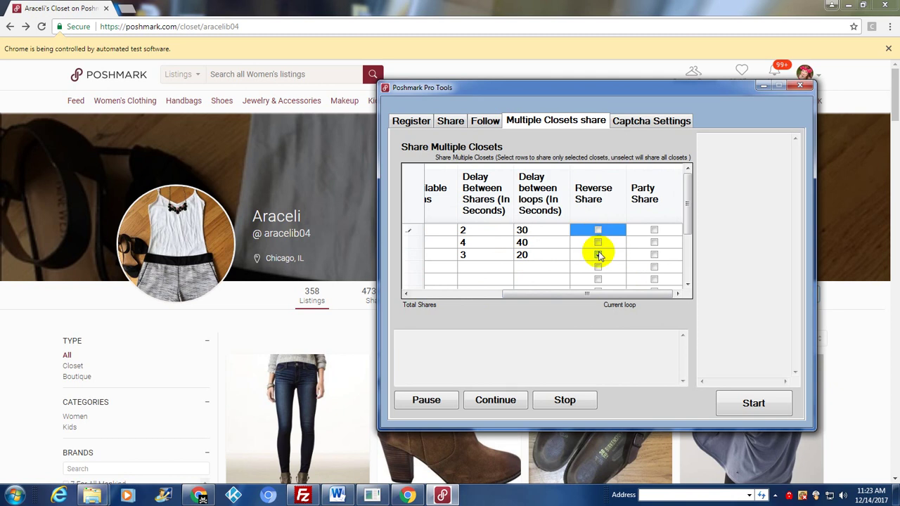
{"action": "left_click", "coordinate": [598, 254]}
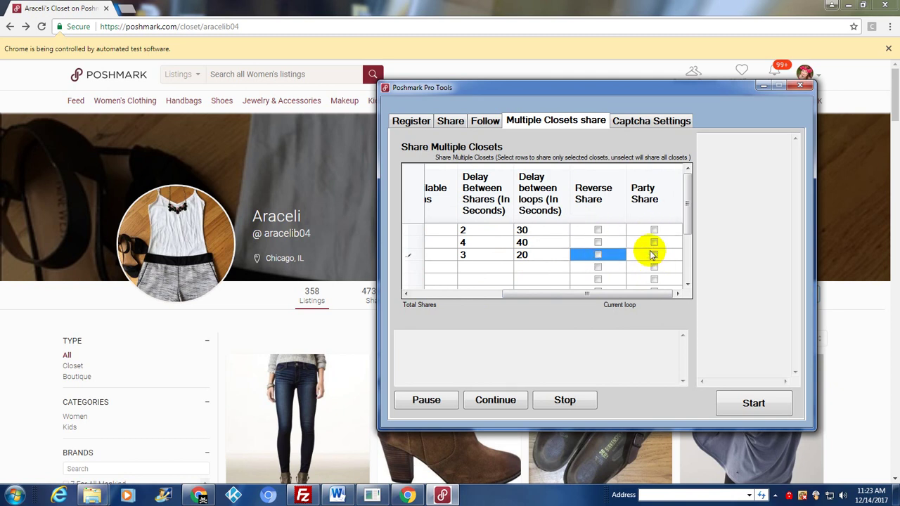
{"action": "mouse_move", "coordinate": [526, 293]}
{"action": "left_mouse_down"}
{"action": "mouse_move", "coordinate": [608, 304]}
{"action": "mouse_move", "coordinate": [492, 297]}
{"action": "left_mouse_up"}
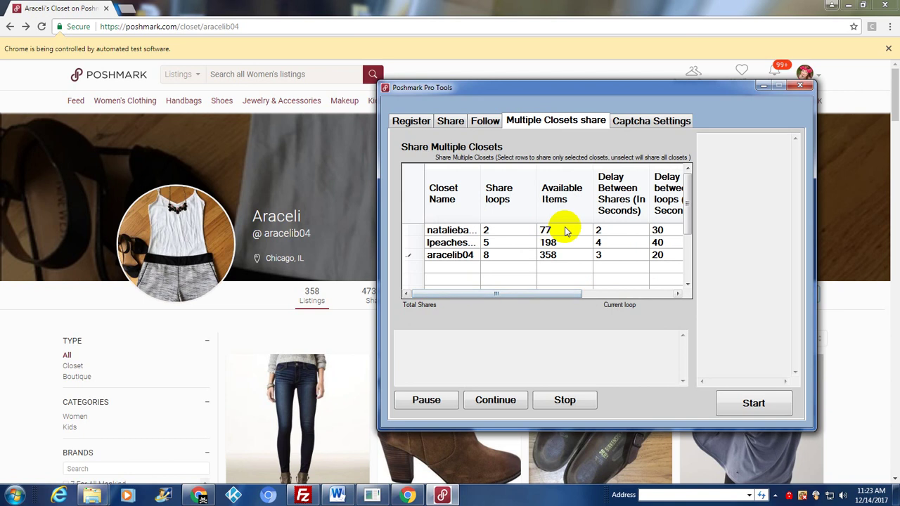
- Start multi-closet sharing and let it share through the first closet
{"action": "left_click", "coordinate": [746, 413]}
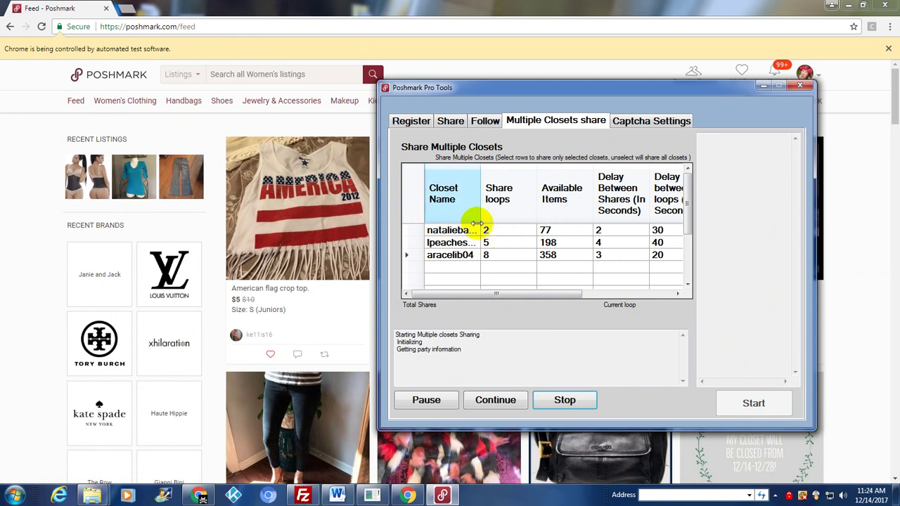
{"action": "left_click", "coordinate": [502, 231]}
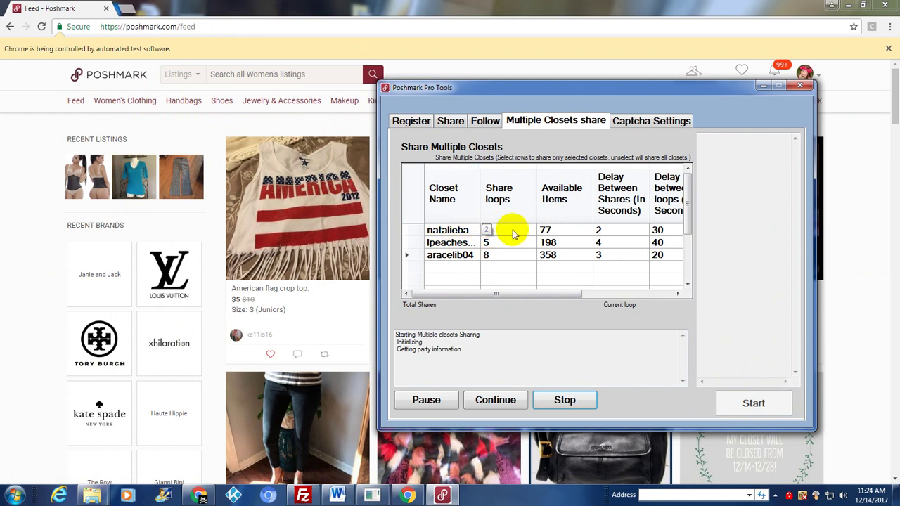